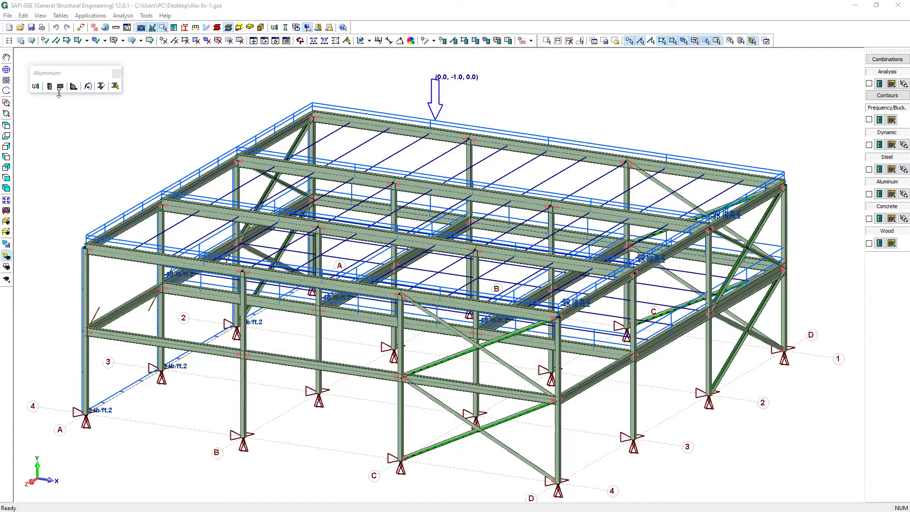
- Keep AA ADM-2015 (LRFD) and give column M50 0.455 welded-area ratios on web and both flanges
click(35, 85)
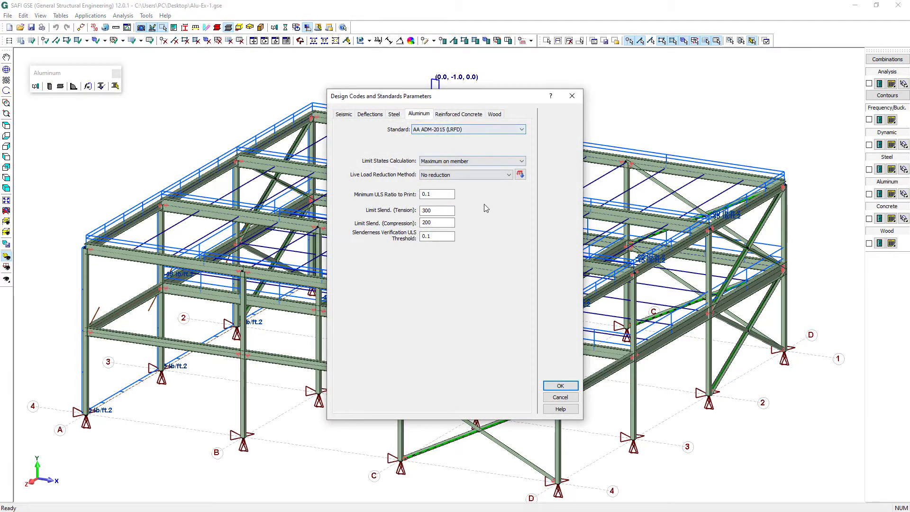
click(560, 386)
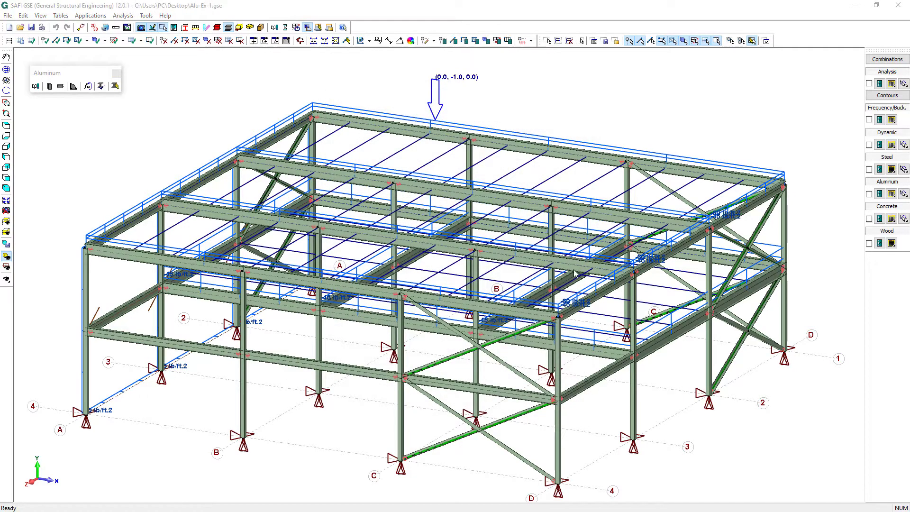
double_click(475, 271)
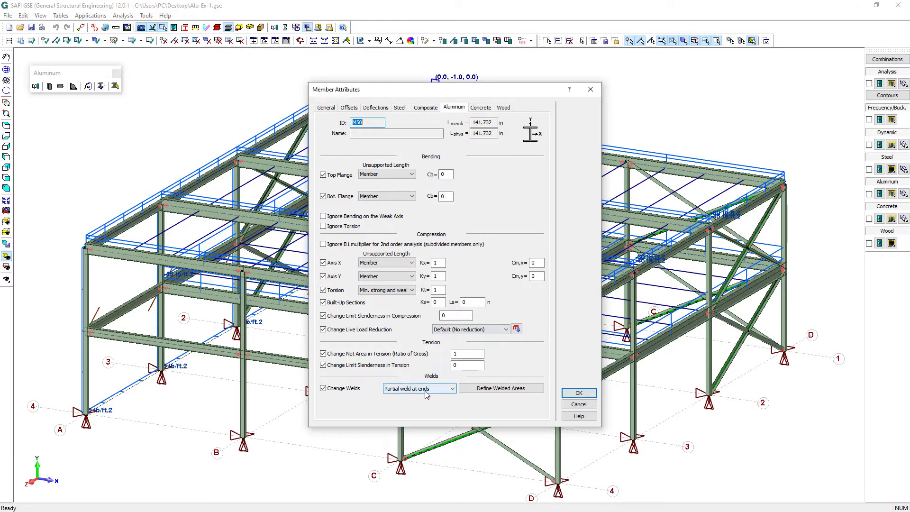
click(503, 393)
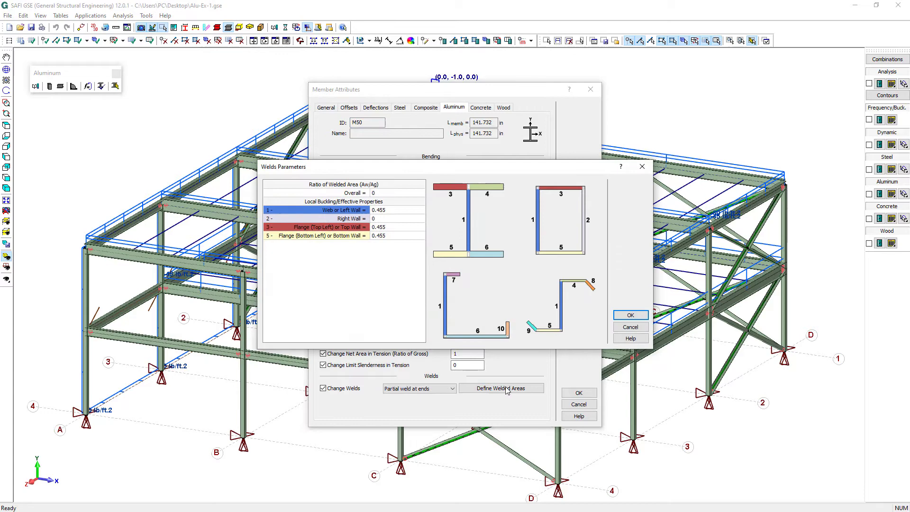
click(402, 212)
click(402, 229)
click(403, 235)
click(631, 315)
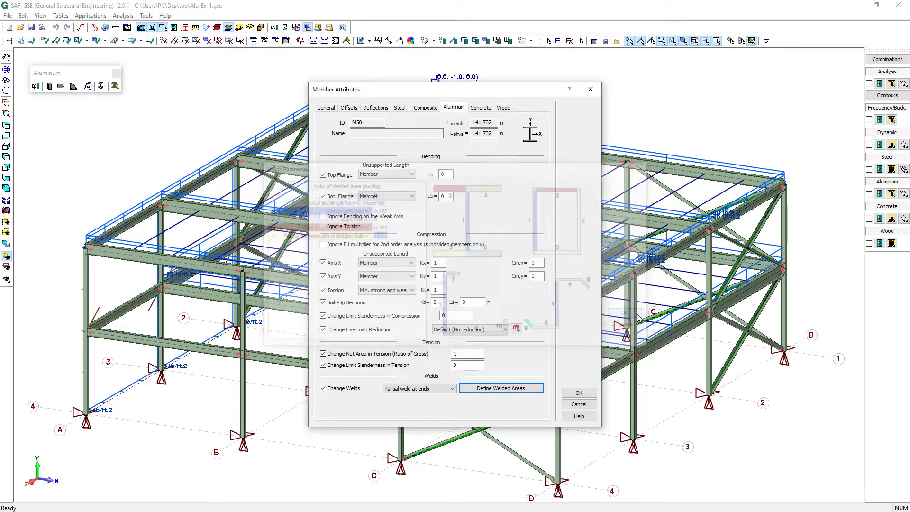
click(576, 393)
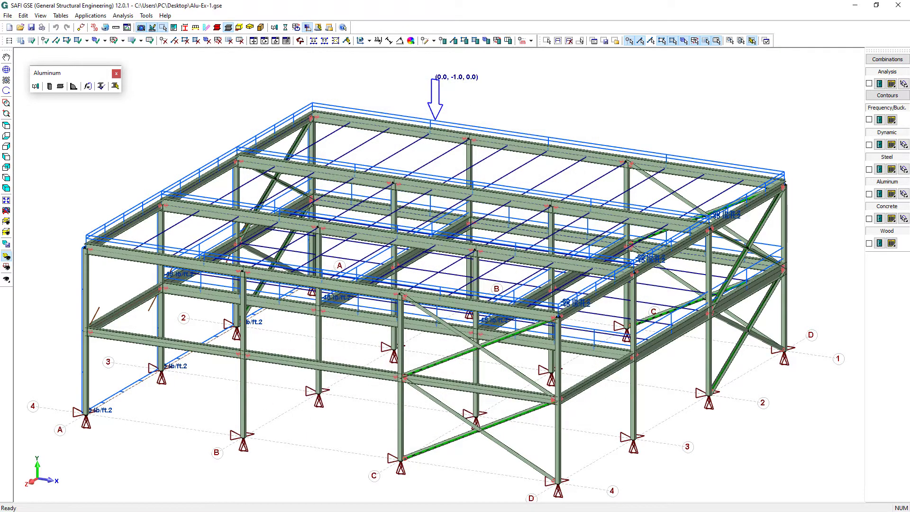
- Set beam M61's top-flange unbraced length Lb to a custom 72 in
double_click(525, 153)
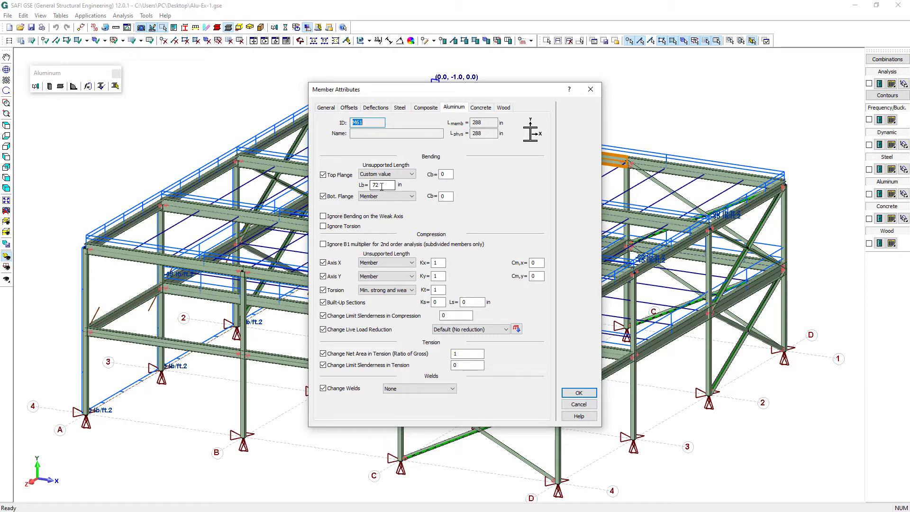
drag(381, 184, 358, 187)
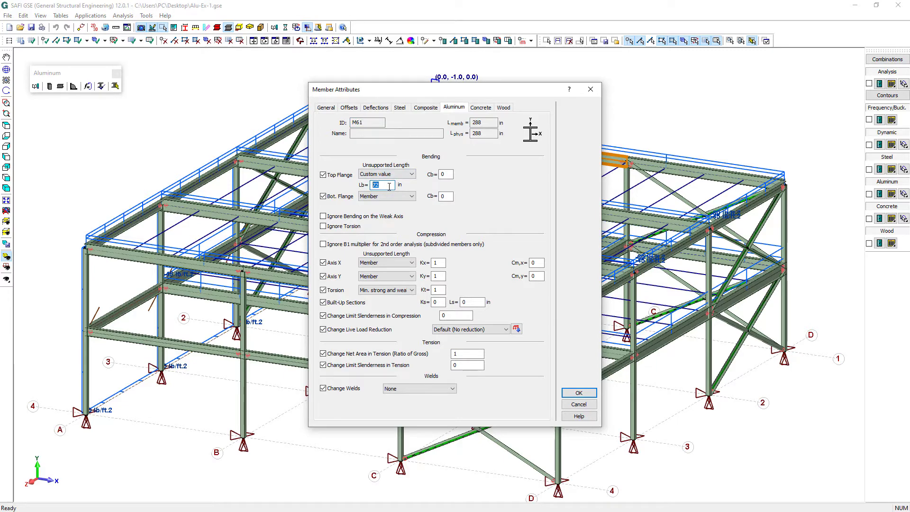
click(580, 393)
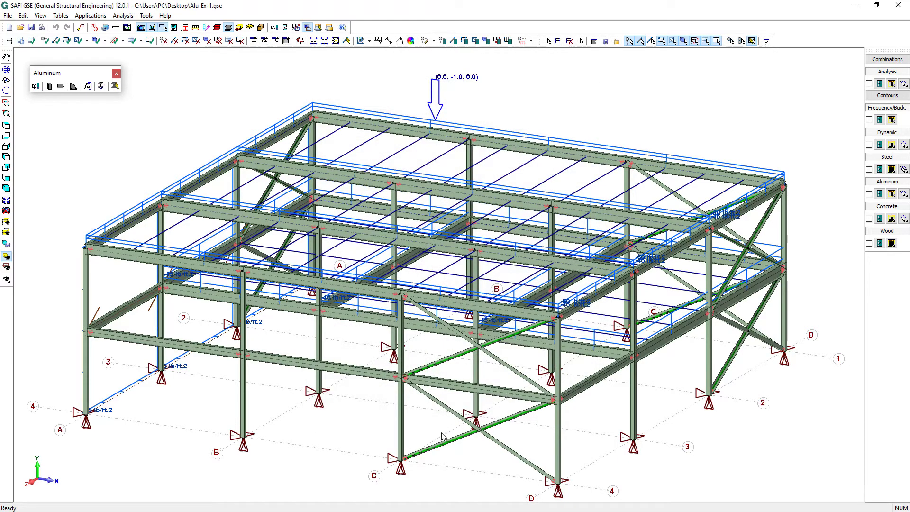
- Make lower bracing member M138 (L6x6x3/8) tension-only in its analysis parameters
double_click(462, 437)
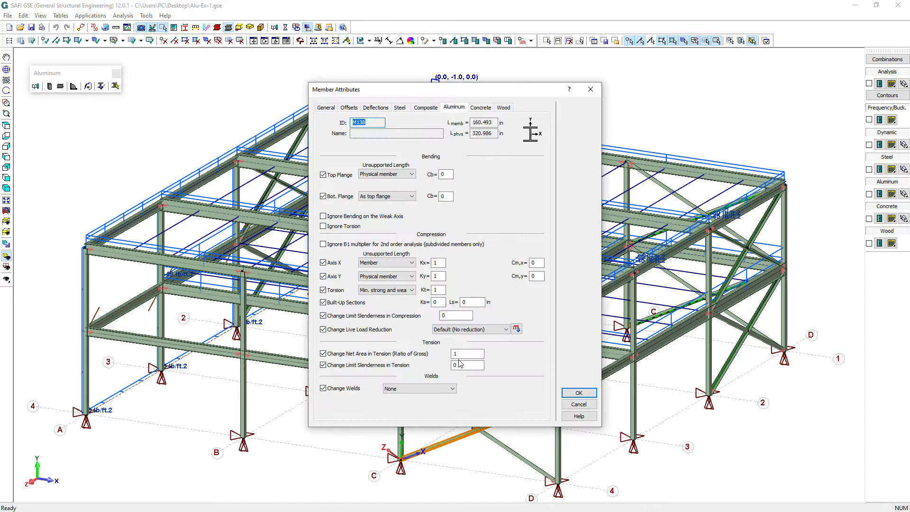
click(325, 109)
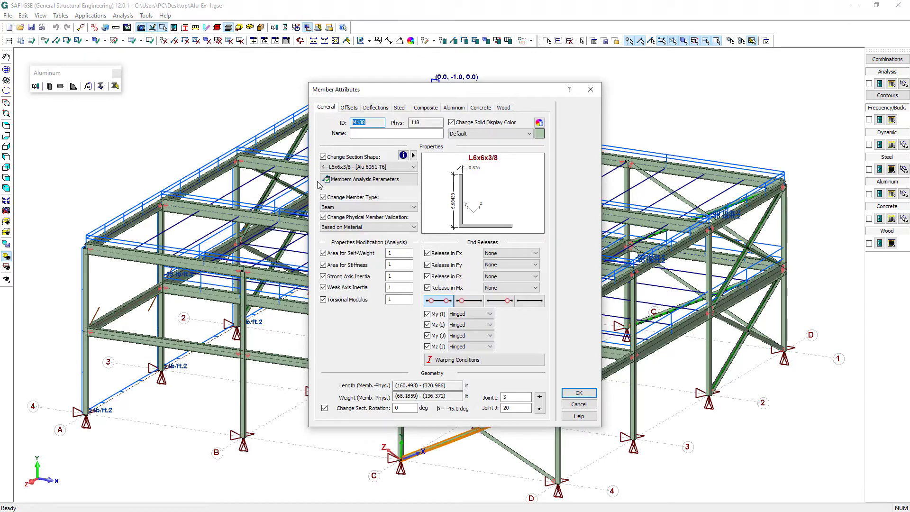
click(371, 183)
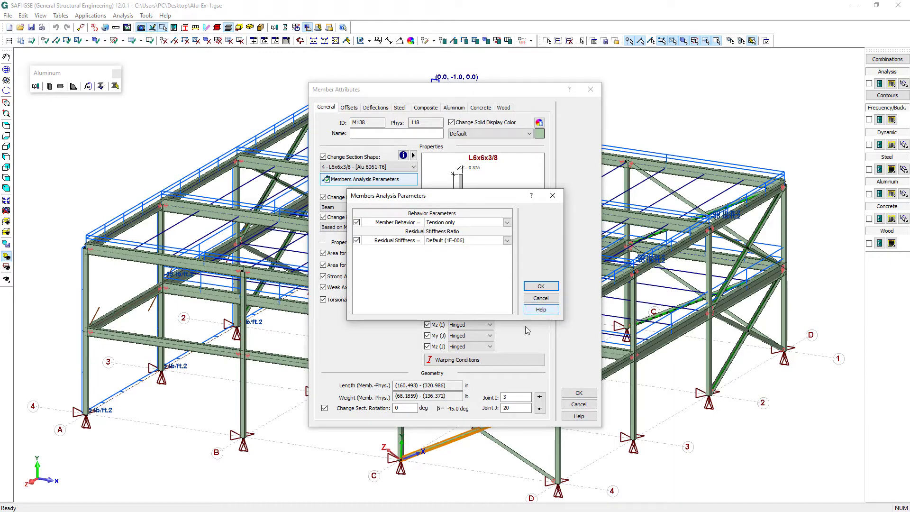
click(546, 287)
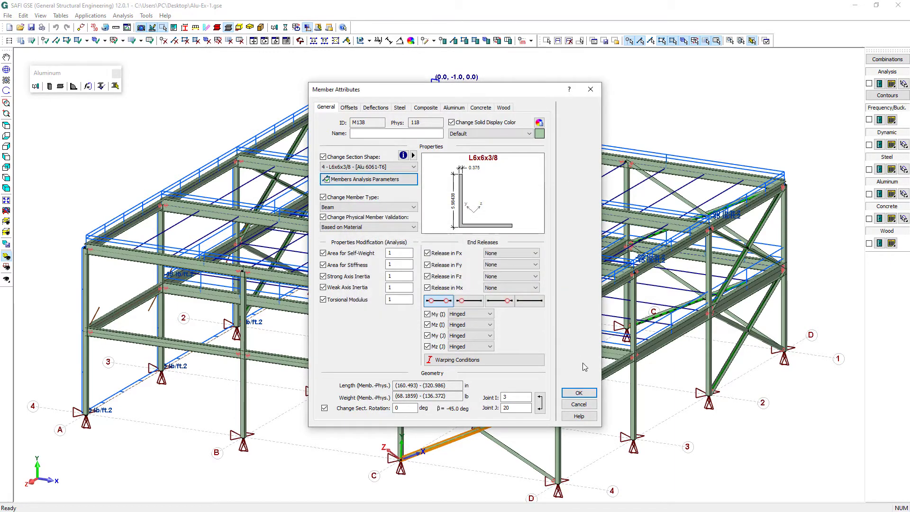
click(578, 393)
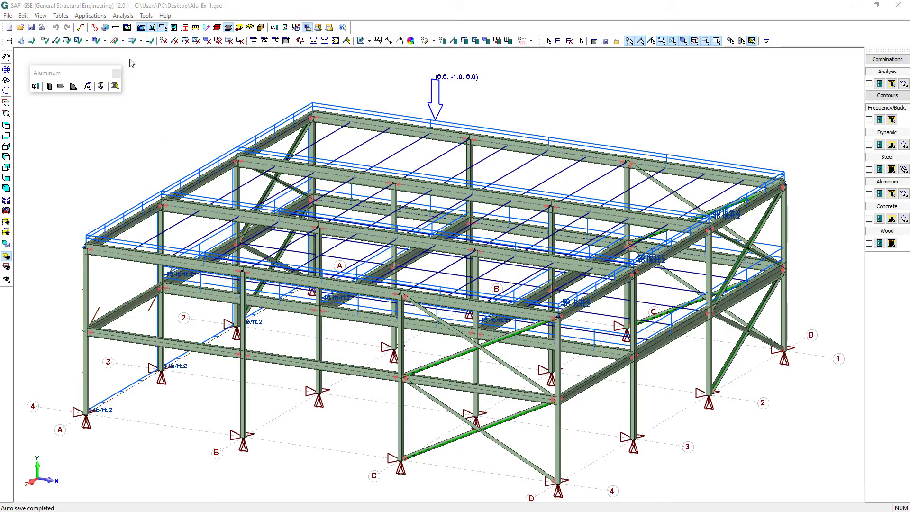
- Regenerate the load combinations with the wizard, keeping the ASCE 7-10 LRFD and serviceability options
click(61, 15)
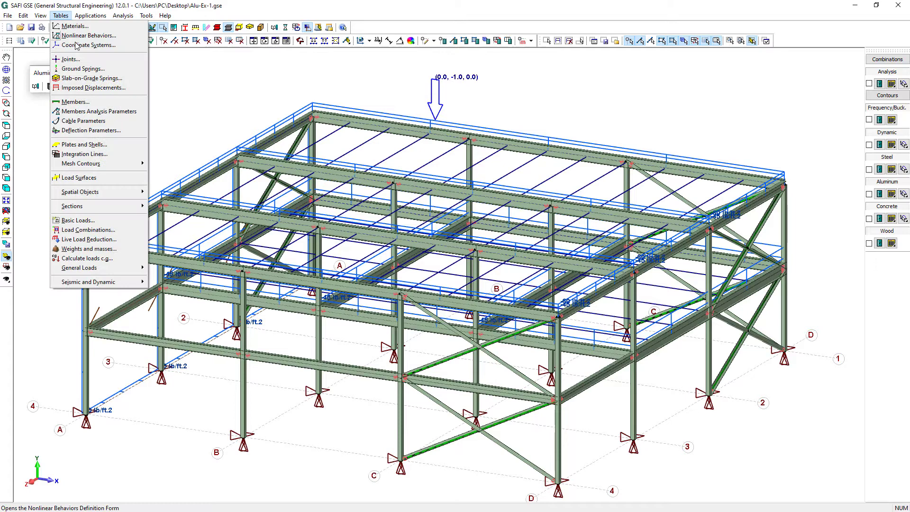
click(88, 230)
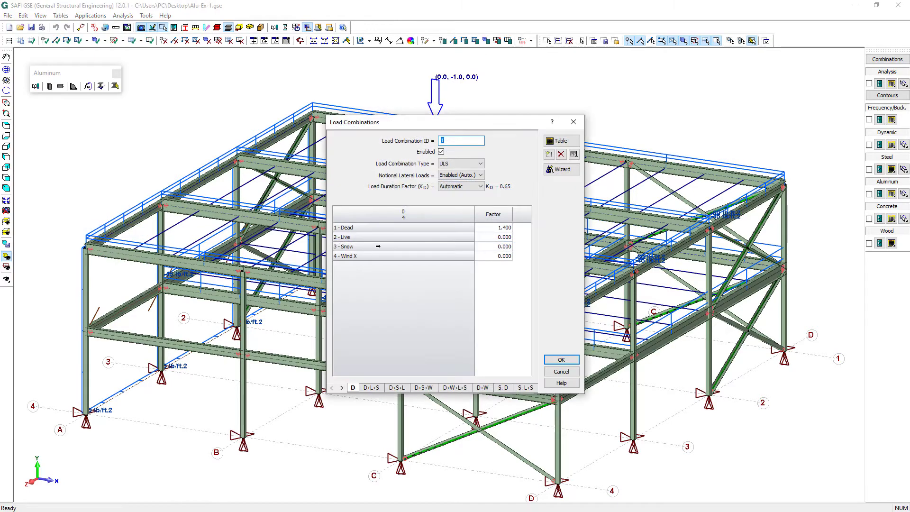
click(563, 171)
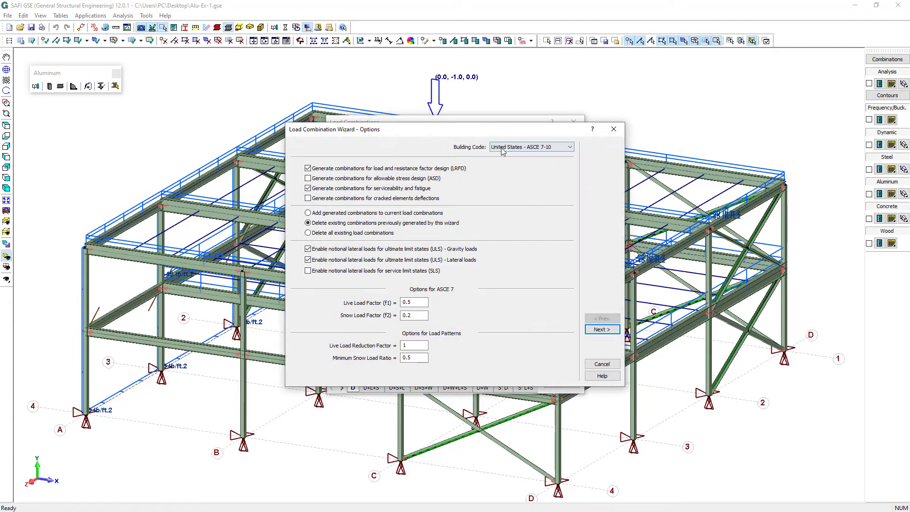
click(599, 333)
click(600, 330)
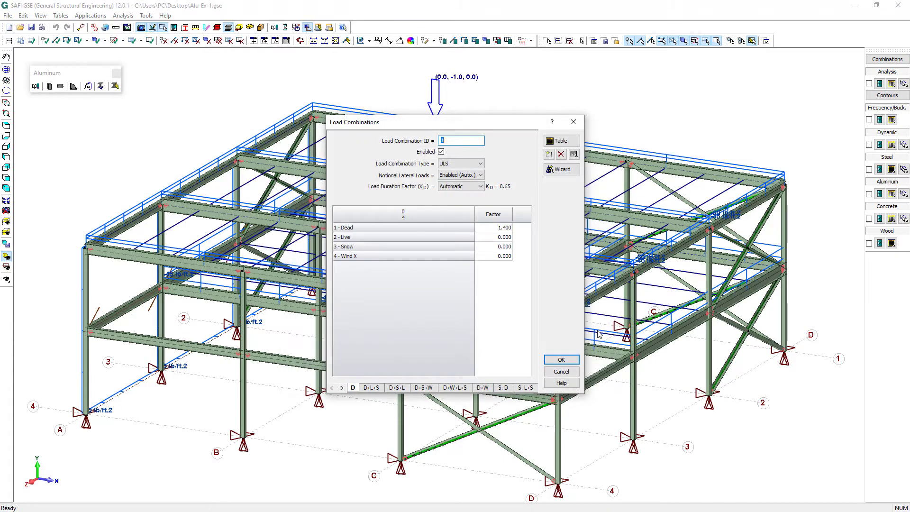
click(562, 359)
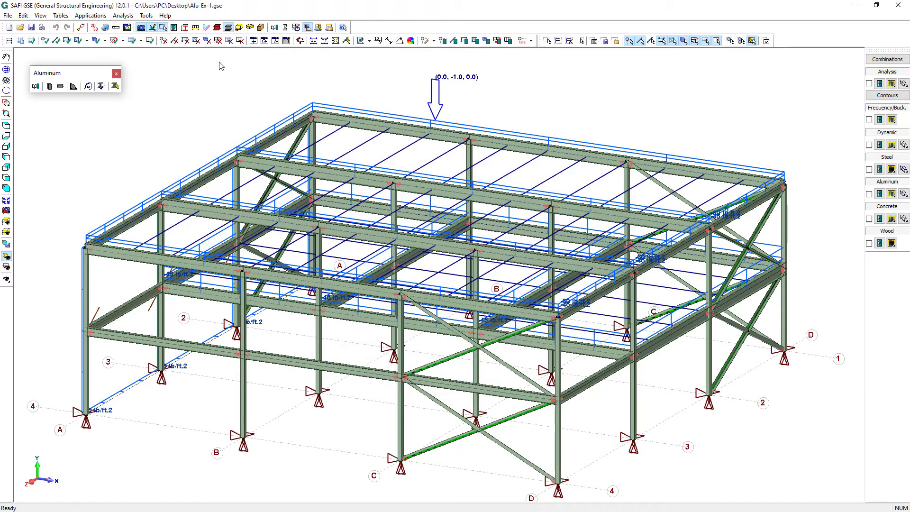
- Save the model and run a Static P-Delta analysis with AA ADM-2015 (LRFD) aluminum verification
click(286, 29)
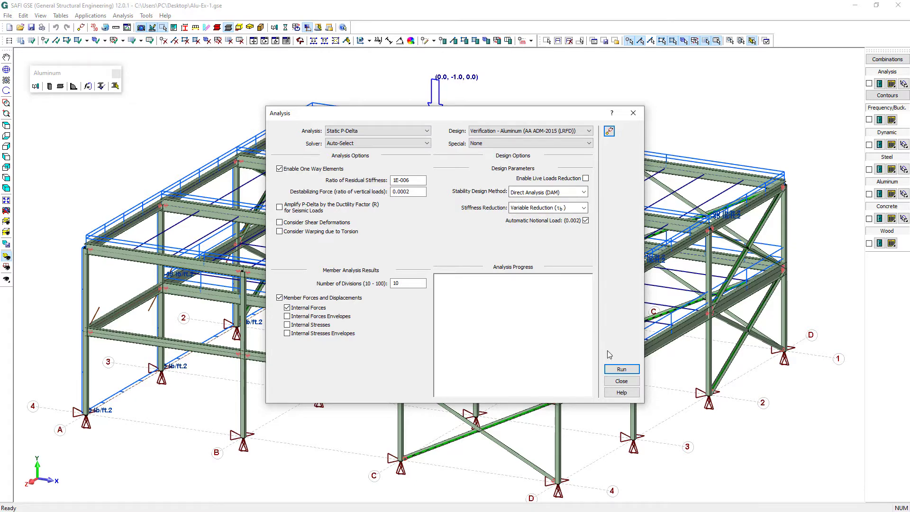
click(630, 371)
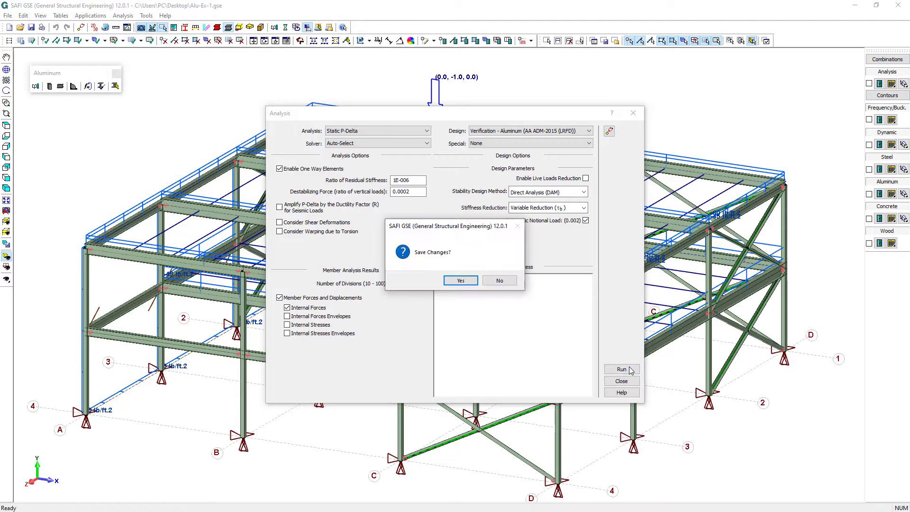
click(466, 282)
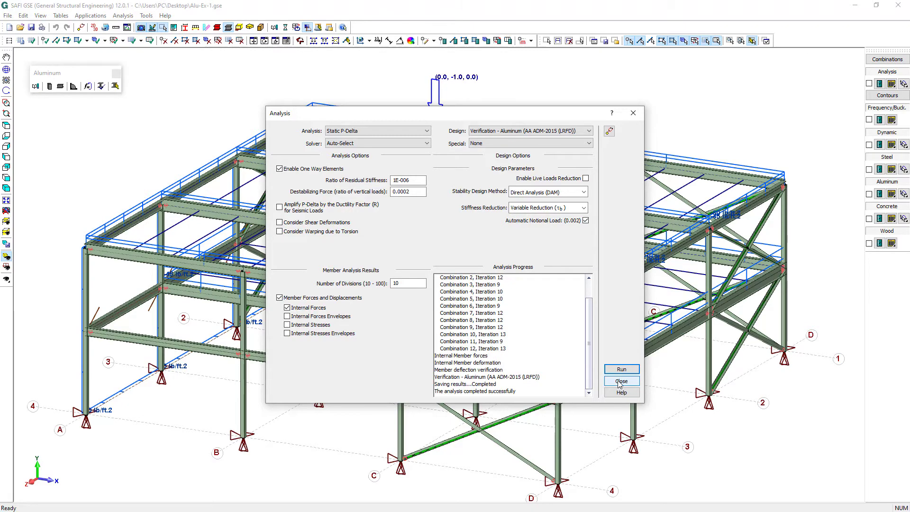
click(621, 382)
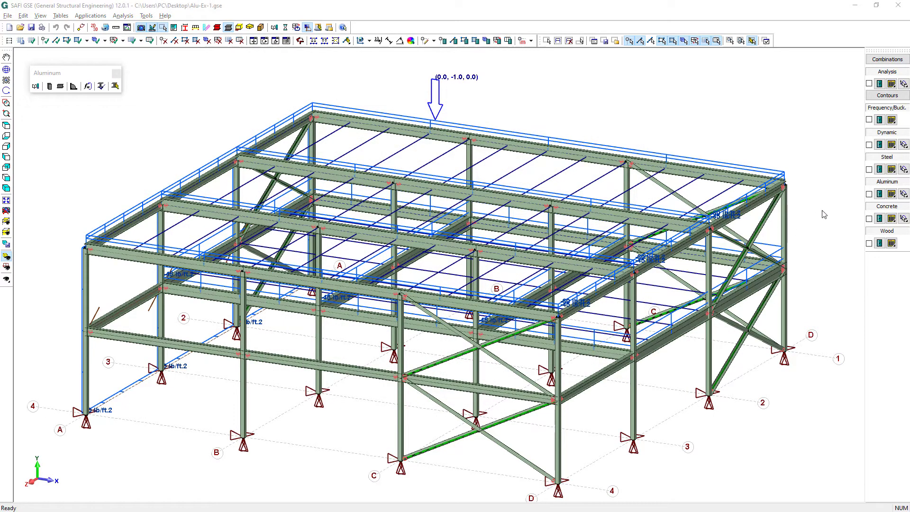
- Show maximum limit-state ratio contours with values for all 12 load combinations
click(881, 195)
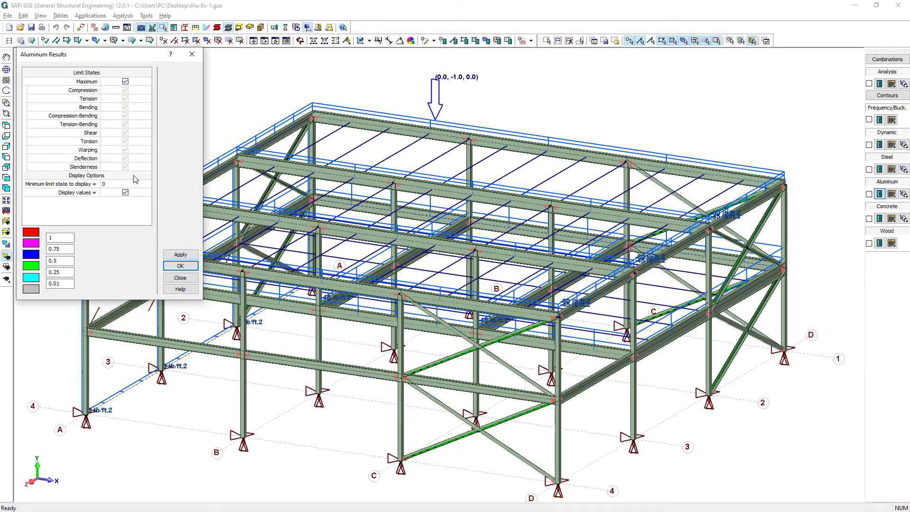
click(180, 267)
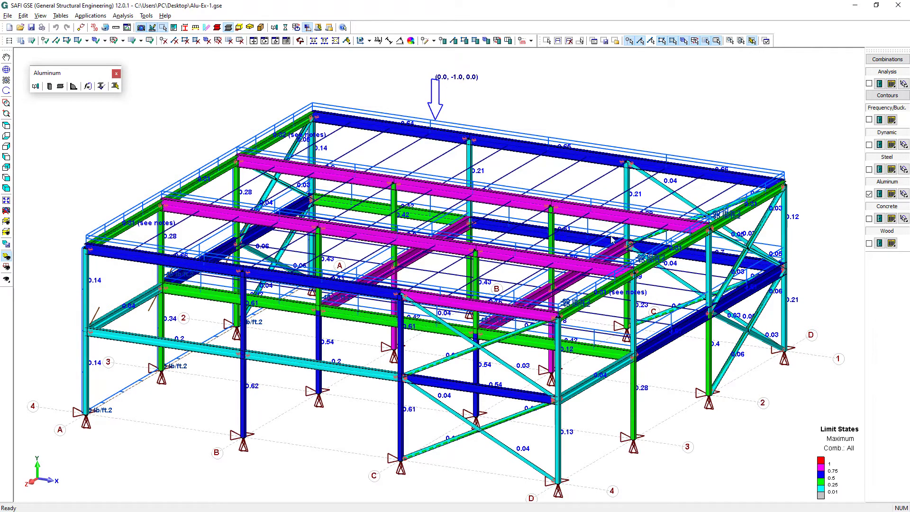
click(887, 60)
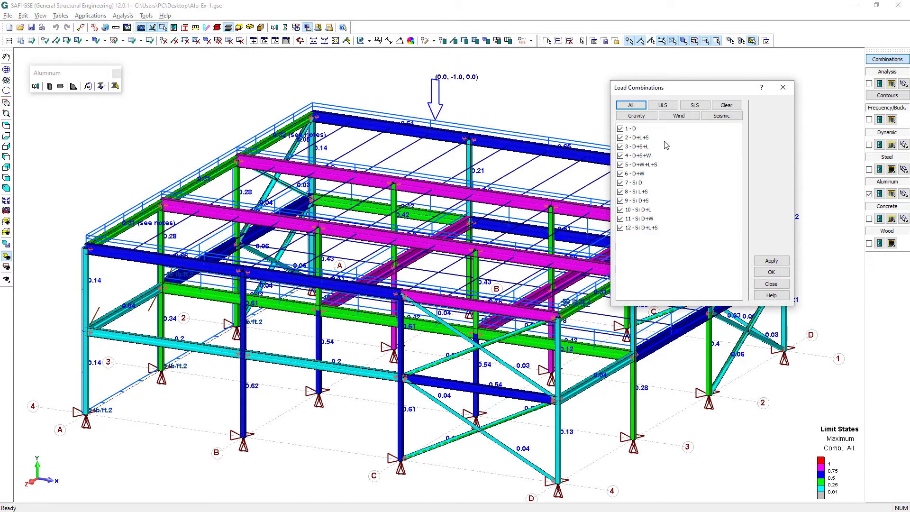
click(772, 273)
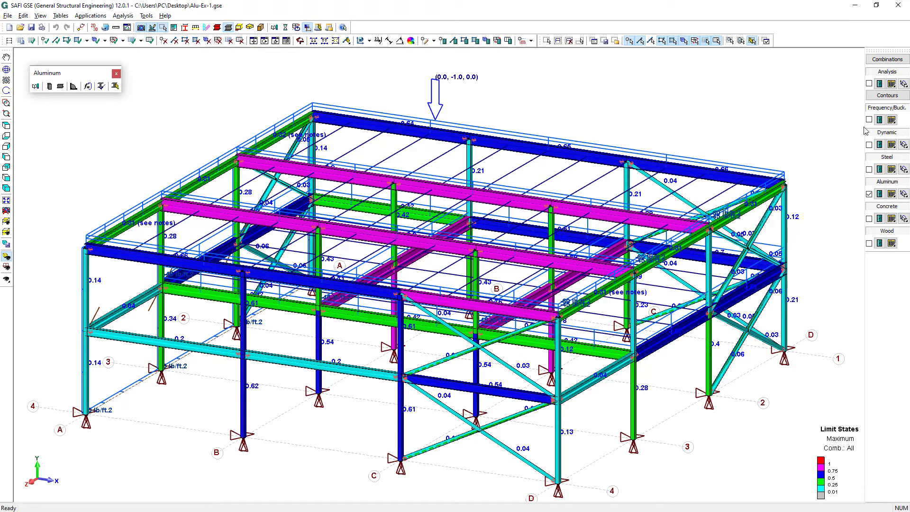
click(905, 84)
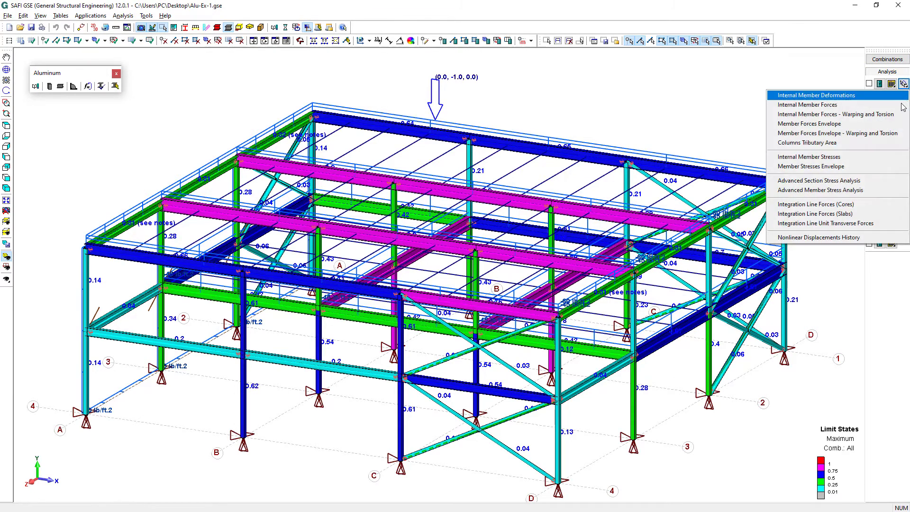
click(875, 181)
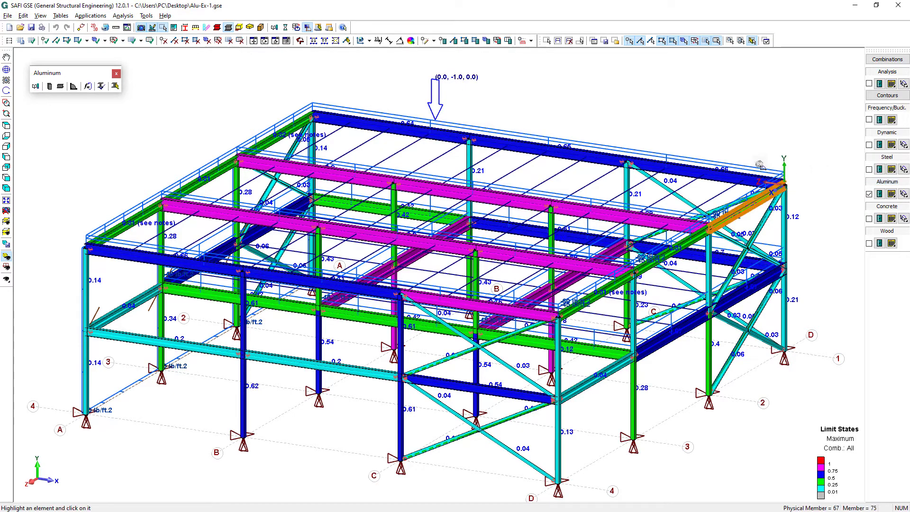
click(595, 157)
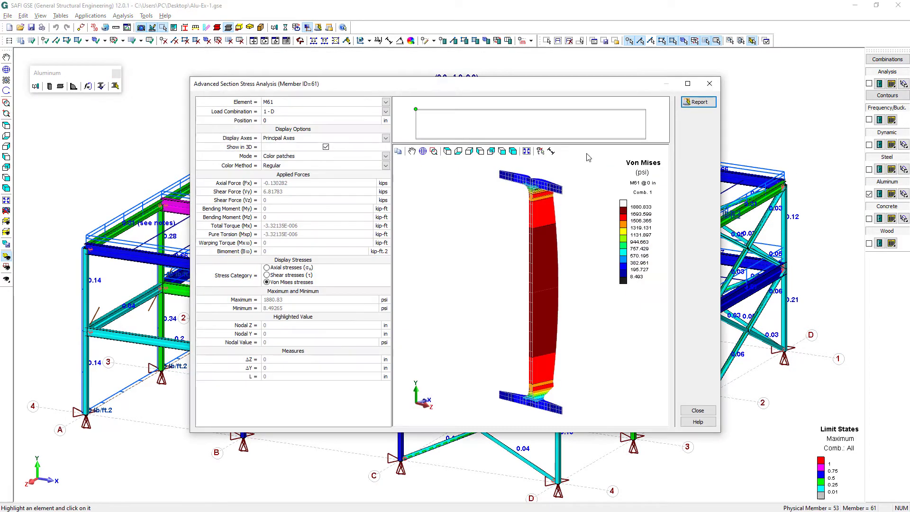
click(485, 118)
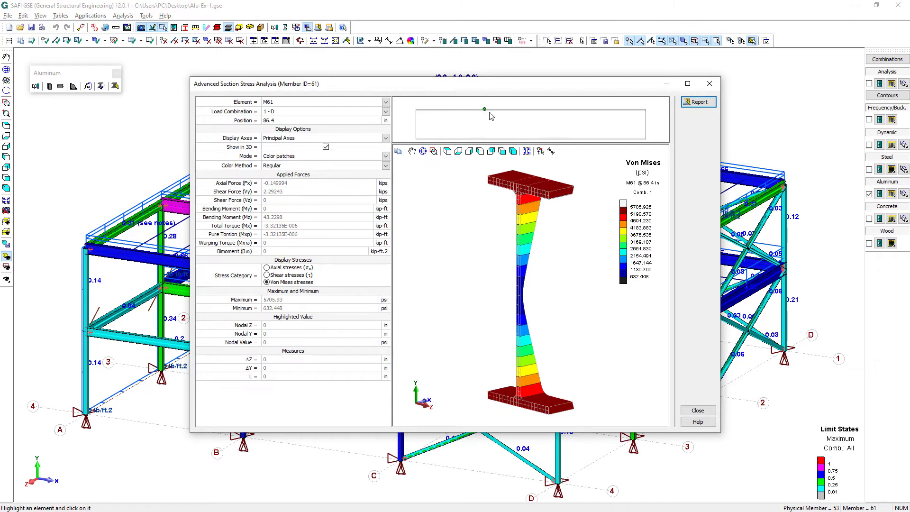
click(550, 118)
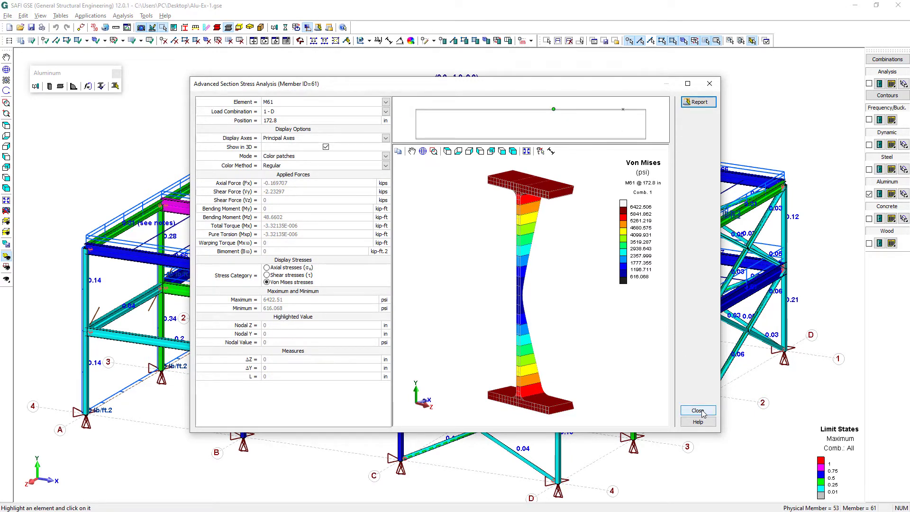
click(698, 410)
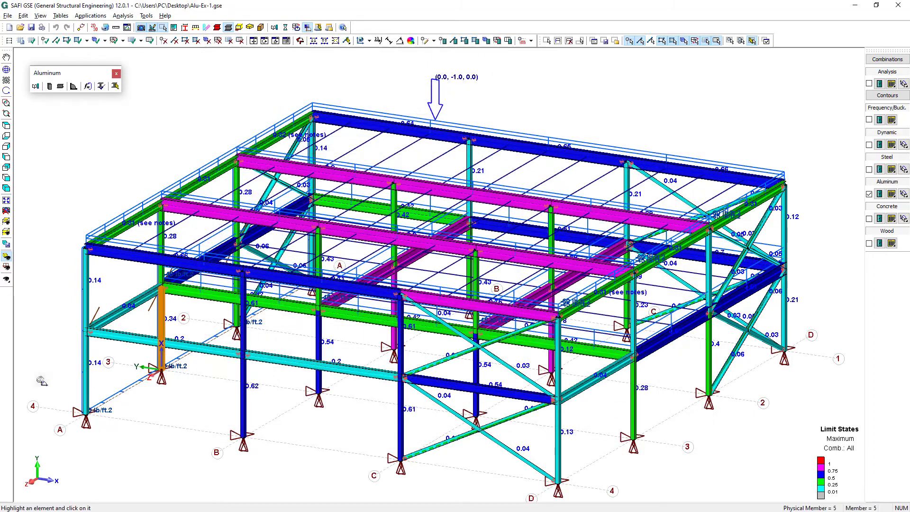
click(86, 365)
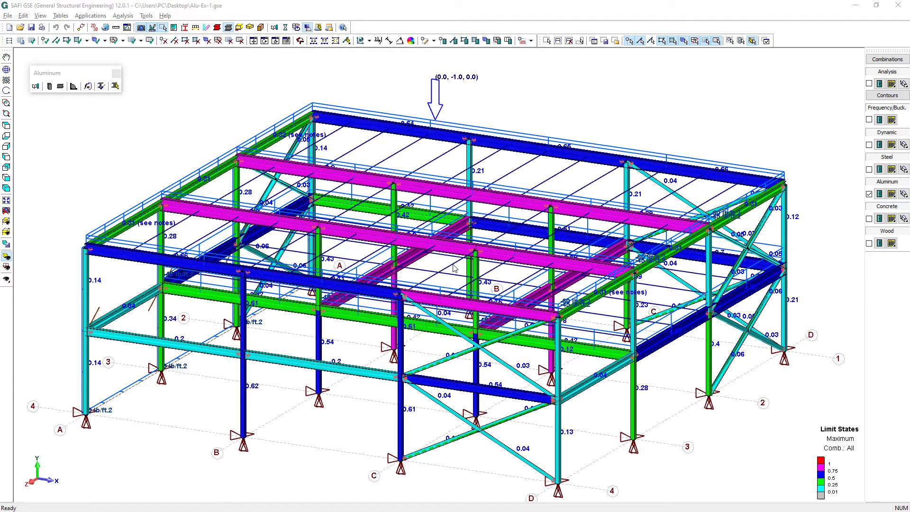
- Select the top-right diagonal beam and corner column and review their compression limit-state table
click(716, 180)
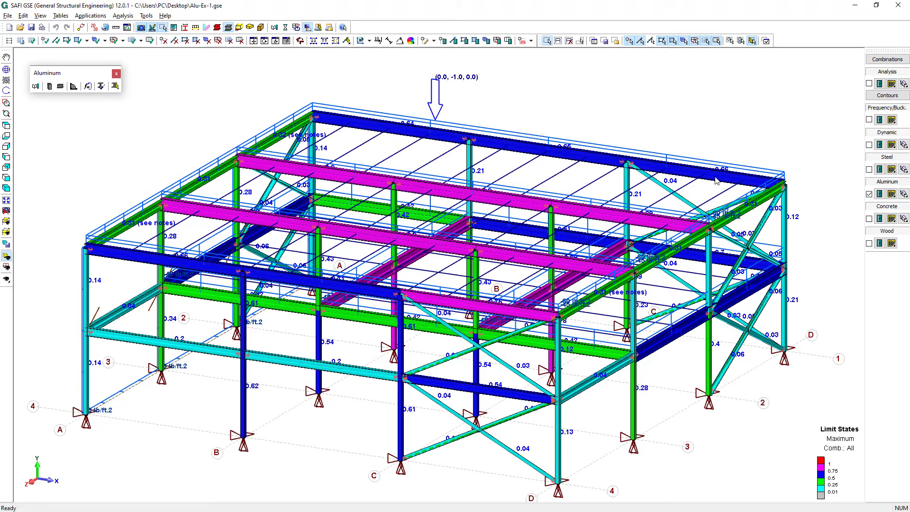
click(753, 210)
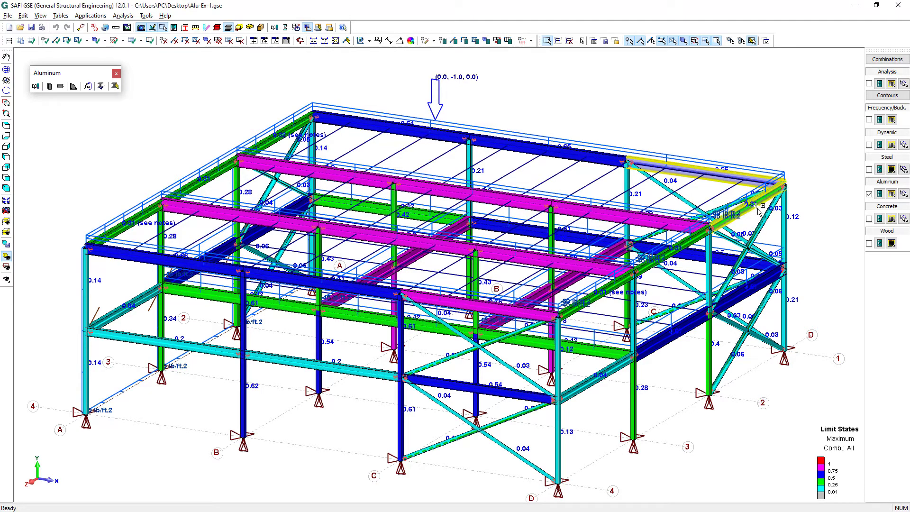
click(784, 250)
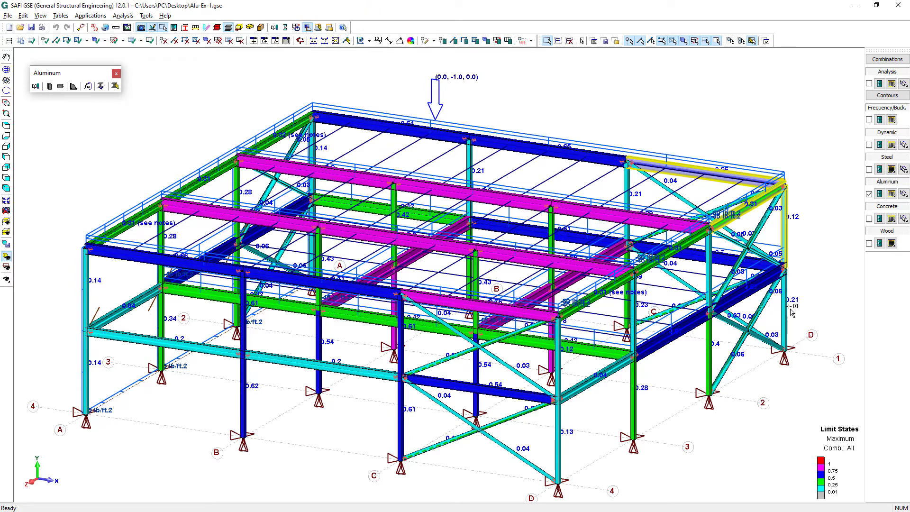
click(892, 194)
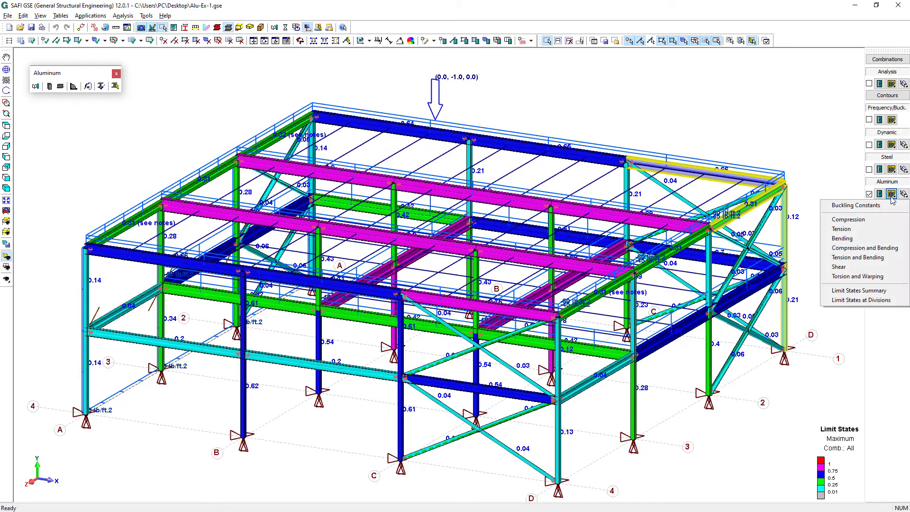
click(866, 222)
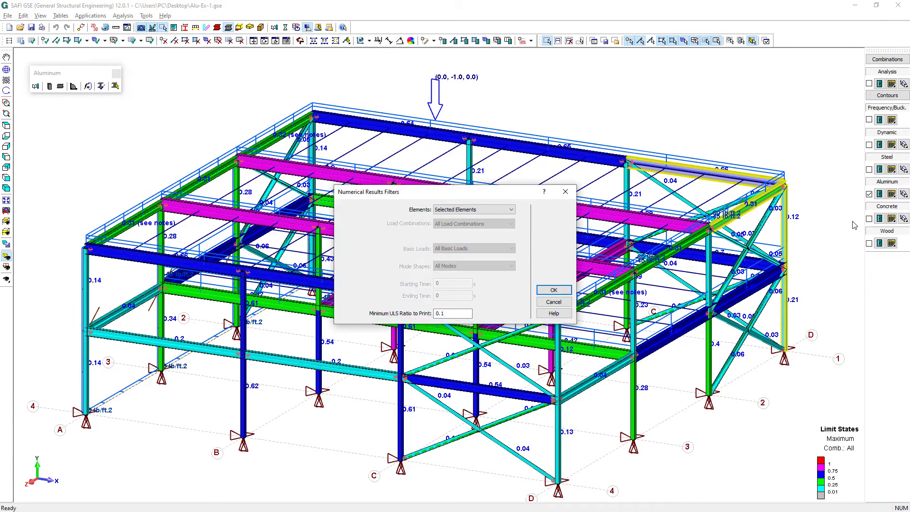
click(555, 291)
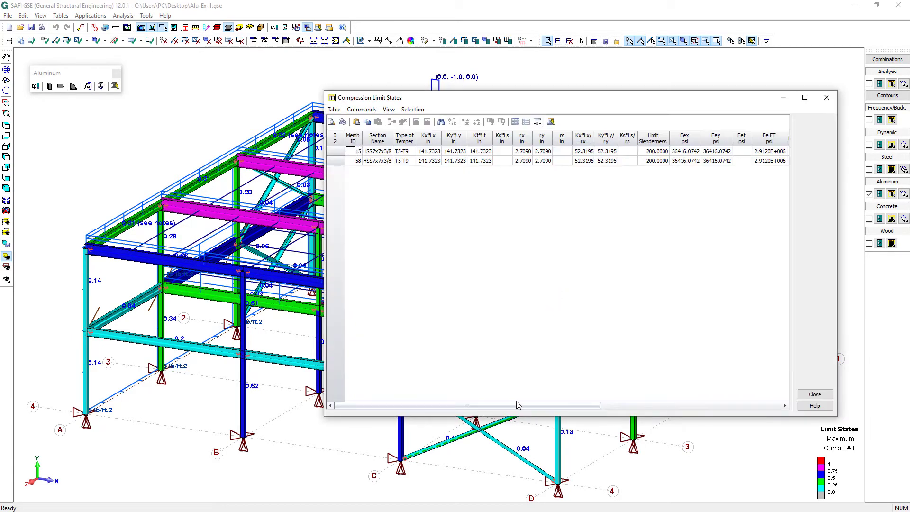
drag(517, 405, 648, 406)
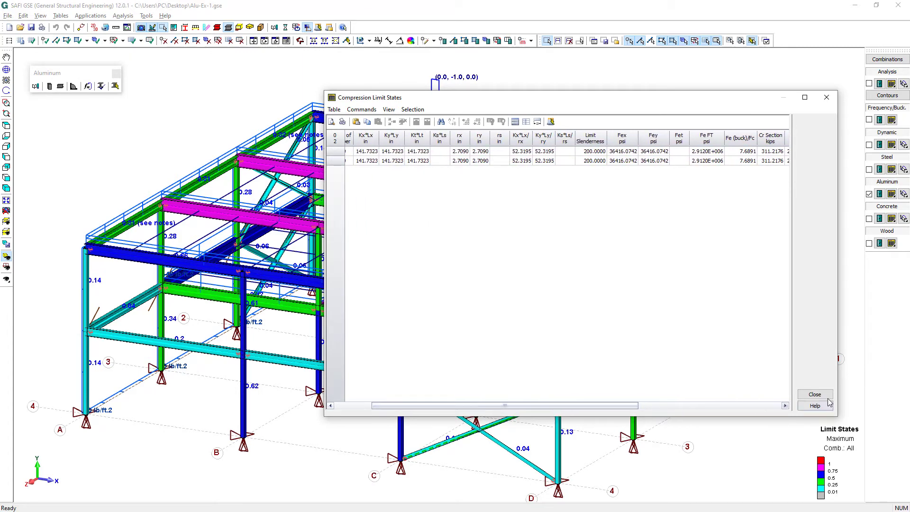
click(815, 395)
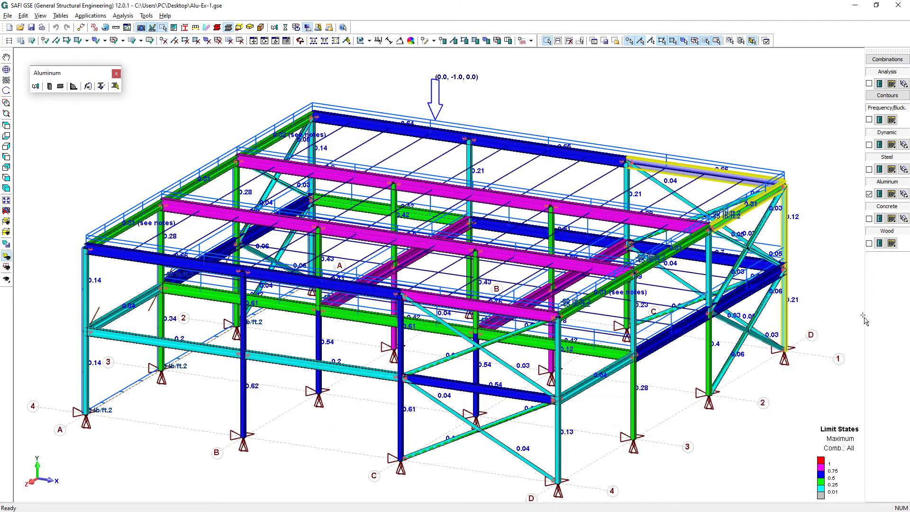
- Show the Bending Limit States table for members 62 and 75, with ULS M+ ratios up to 0.6153
click(891, 195)
click(854, 231)
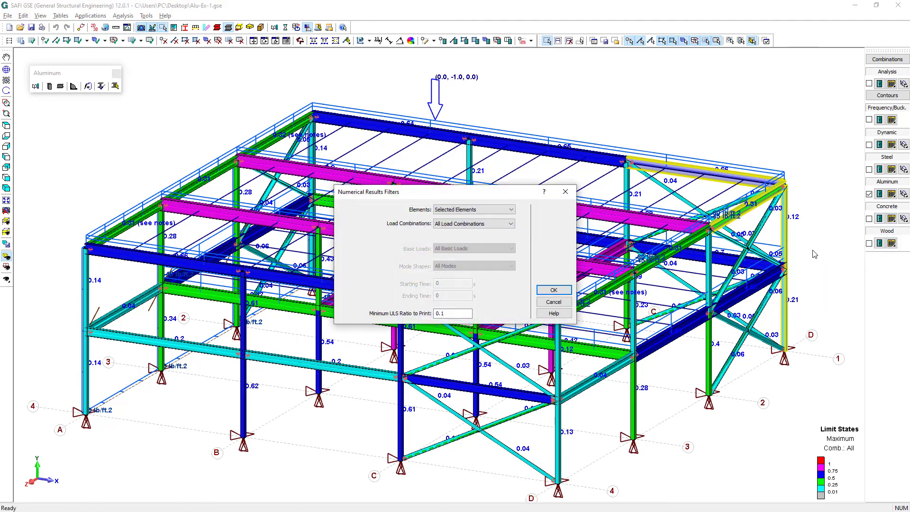
click(562, 292)
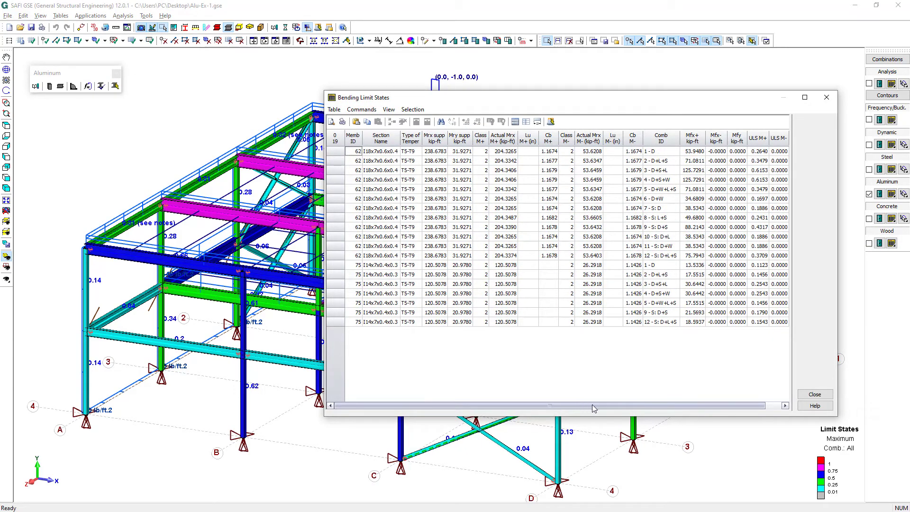
click(815, 394)
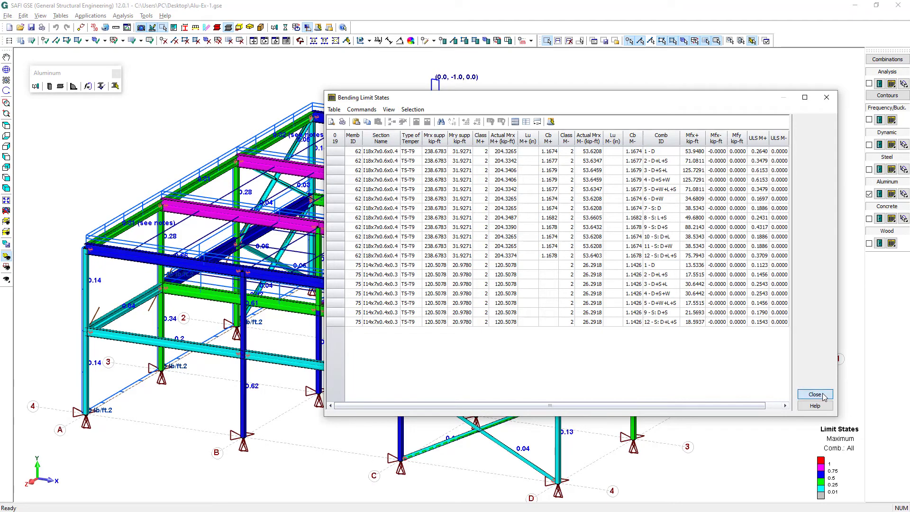